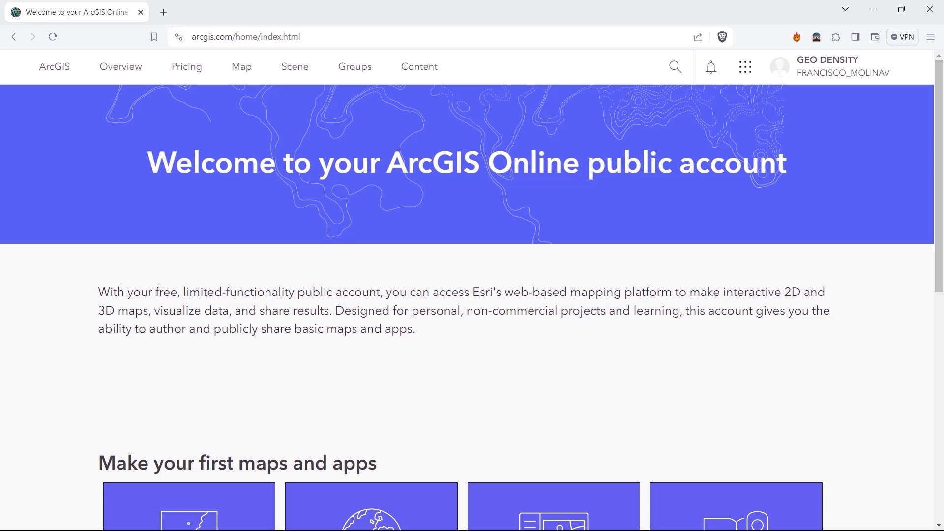
Step: Open the web map "Water Management and Erosion Risk Map for Los Andes" from the content list in Map Viewer Classic
click(422, 77)
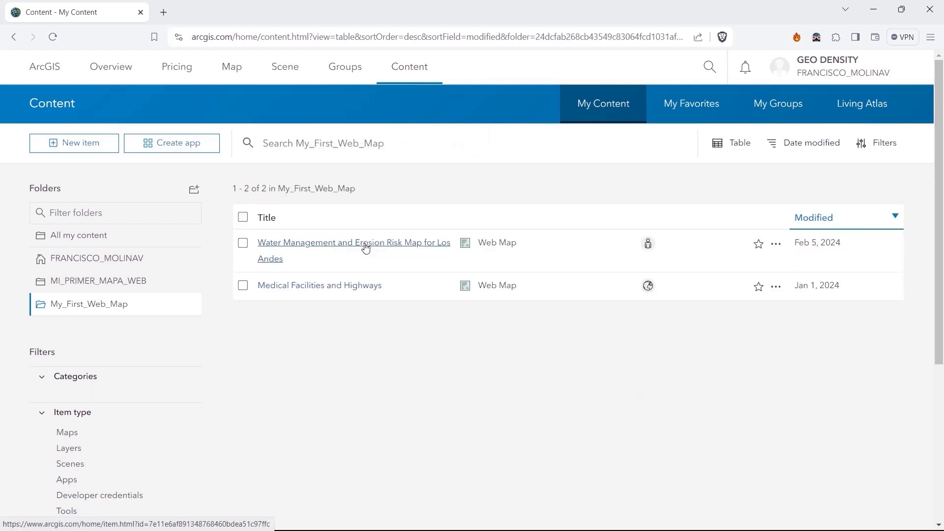
click(366, 248)
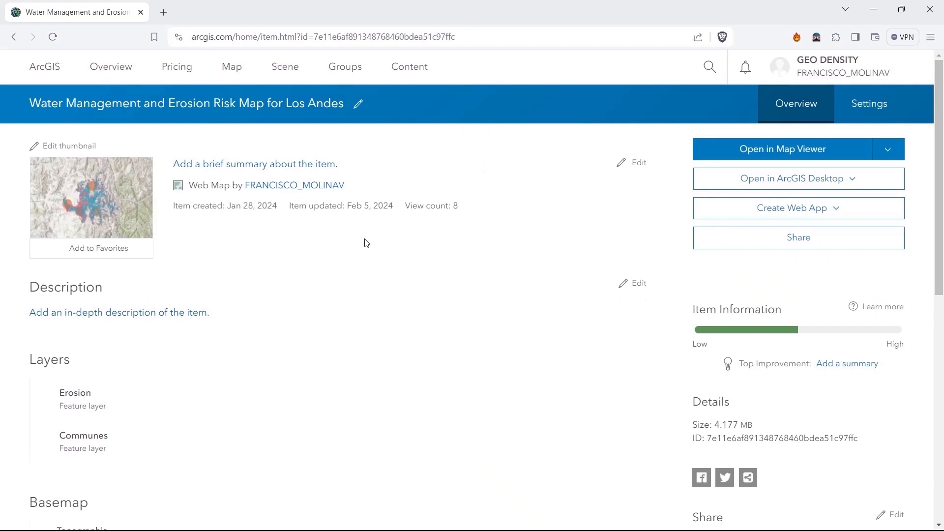
click(883, 153)
click(874, 184)
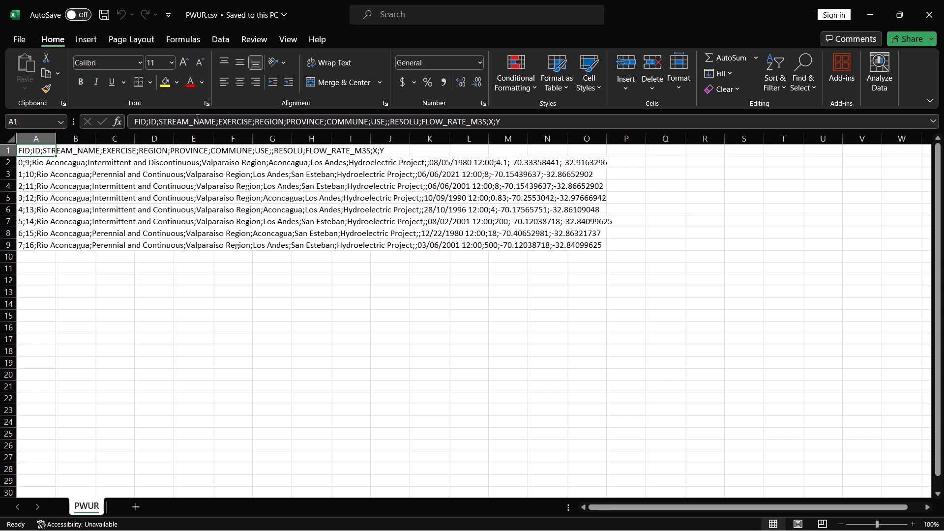
Step: In Excel, split column A of PWUR.csv into separate columns using Text to Columns, delimited with Semicolon as a separator
click(35, 138)
click(220, 40)
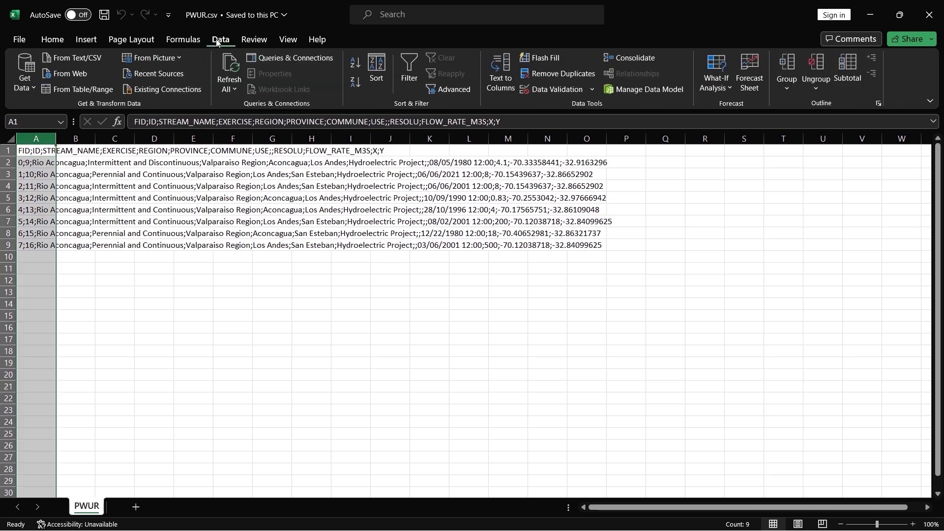
click(507, 75)
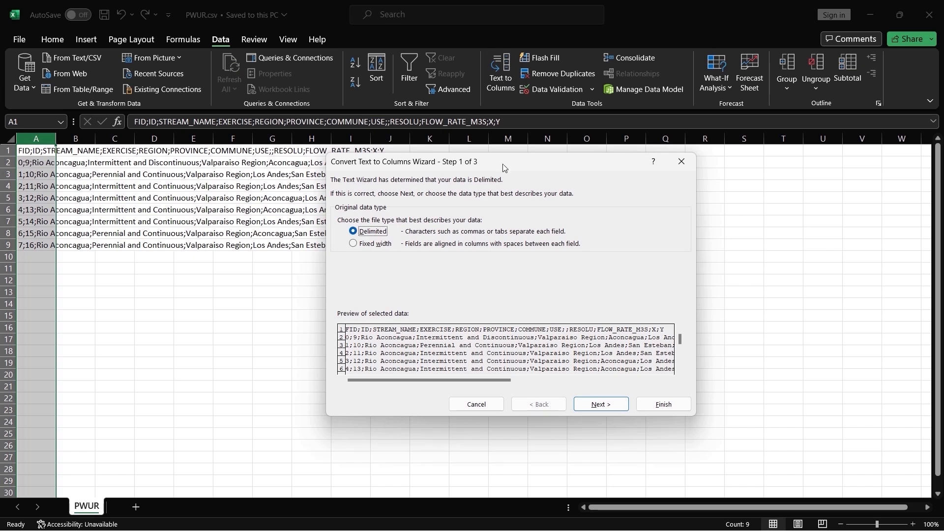
click(607, 404)
click(354, 222)
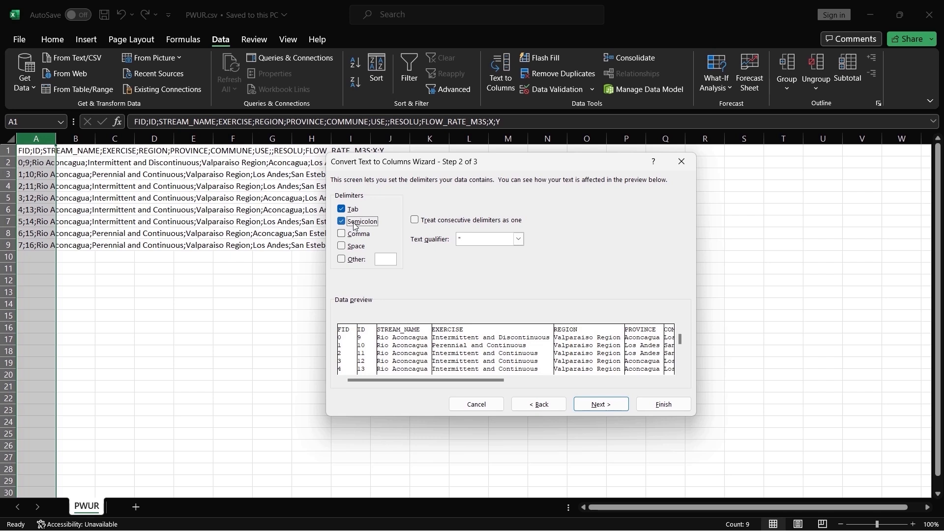
click(659, 403)
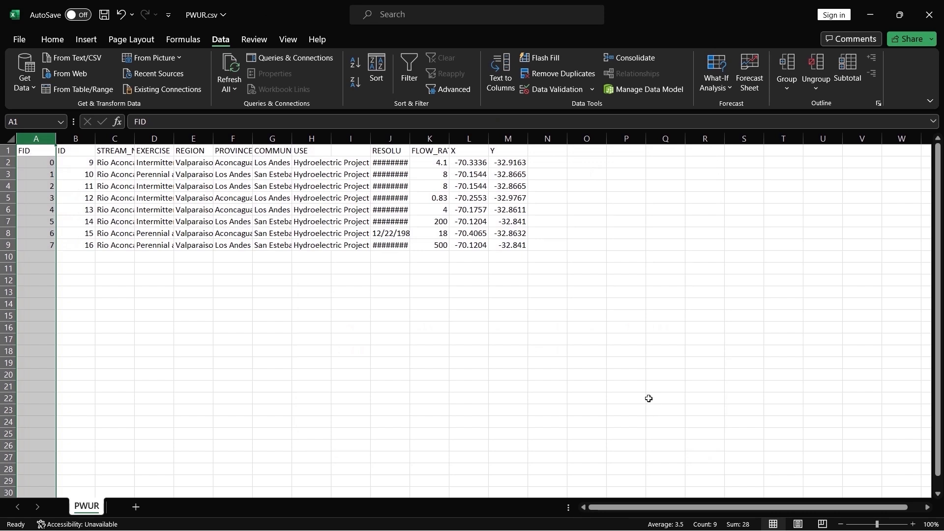
Step: Move the X and Y columns so they sit directly before the STREAM_NAME column
click(461, 139)
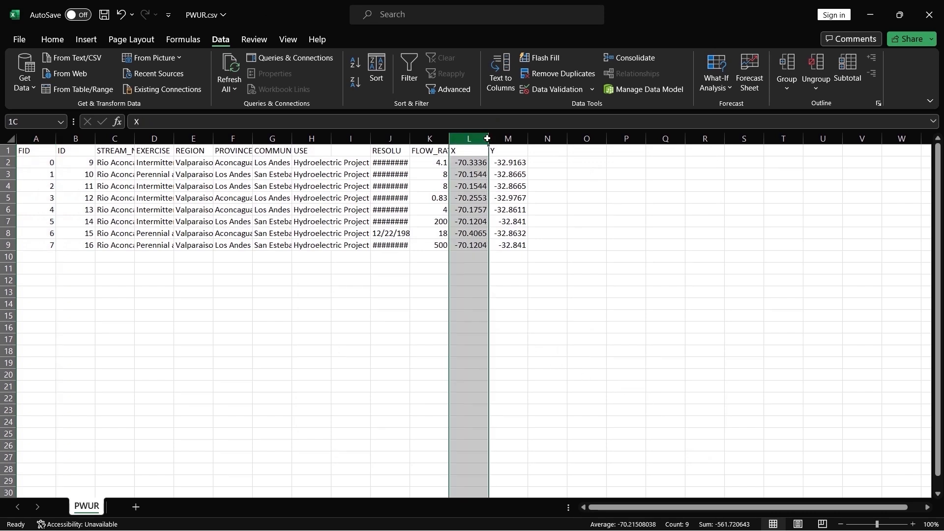
drag(488, 139, 494, 138)
key(ctrl+c)
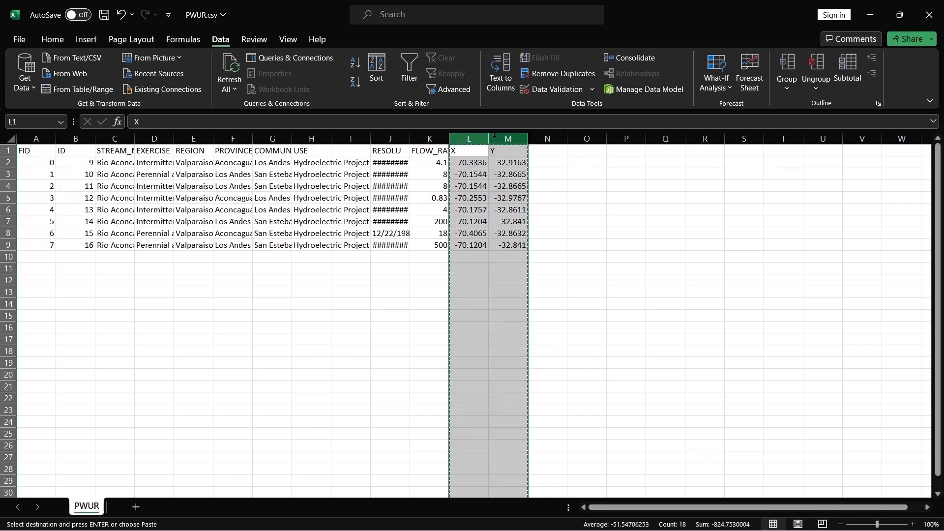
click(111, 141)
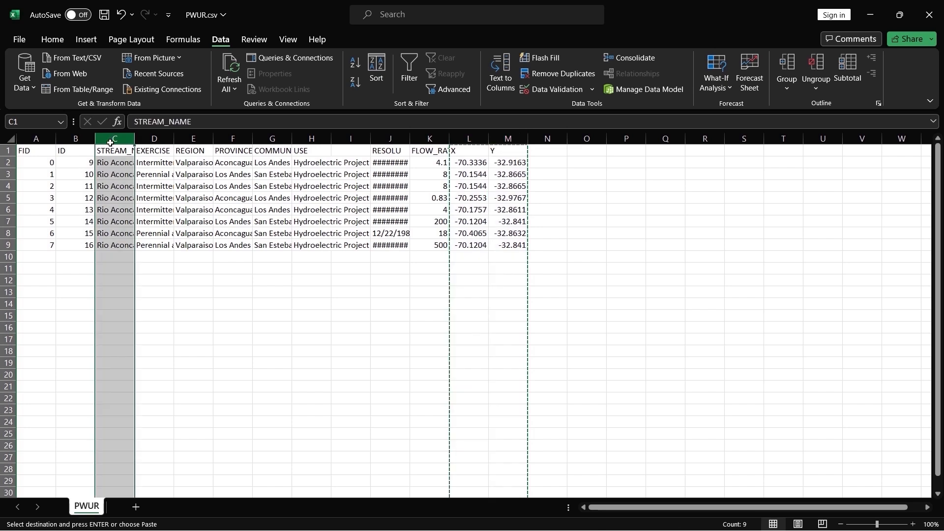
right_click(111, 142)
click(144, 266)
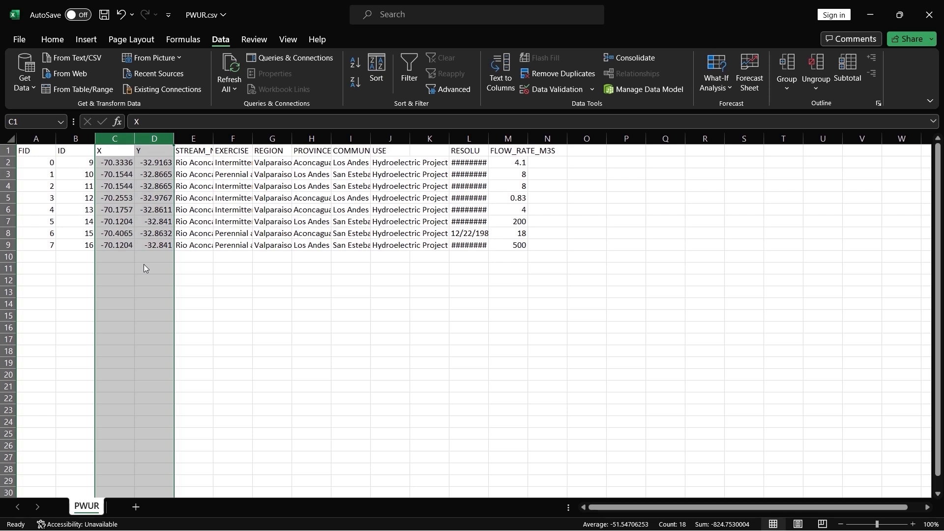
Step: Rename the X column header to LONGITUDE and the Y column header to LATITUDE
click(114, 152)
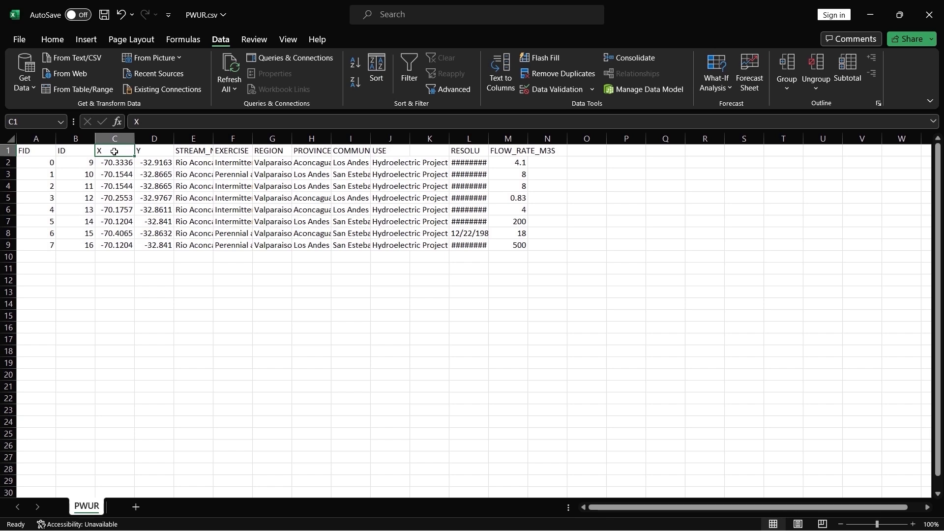
text(LONGITUD)
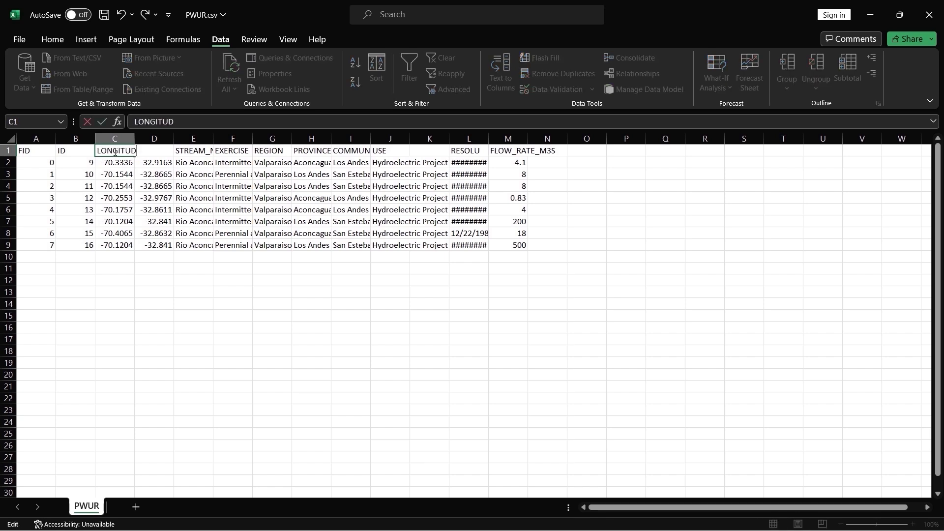
text(E)
key(Return)
key(Up)
key(Right)
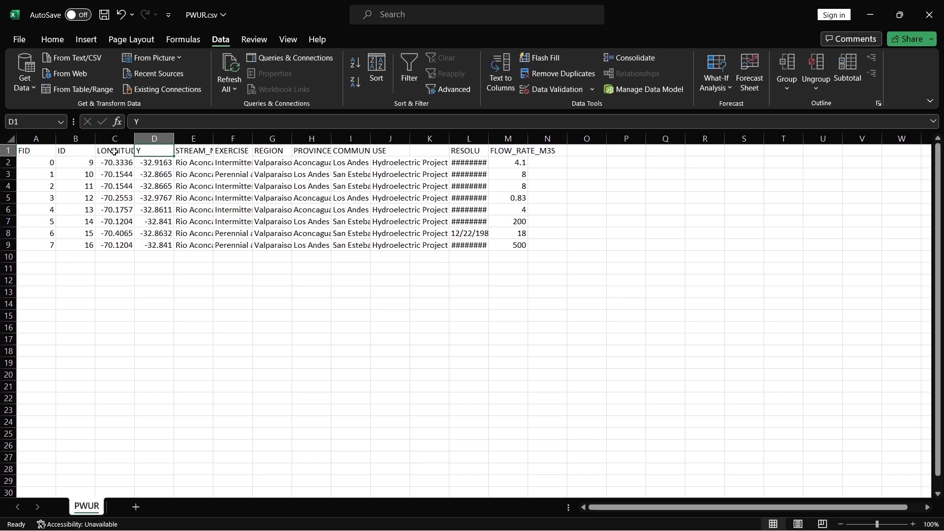
text(LATITUDE)
key(Return)
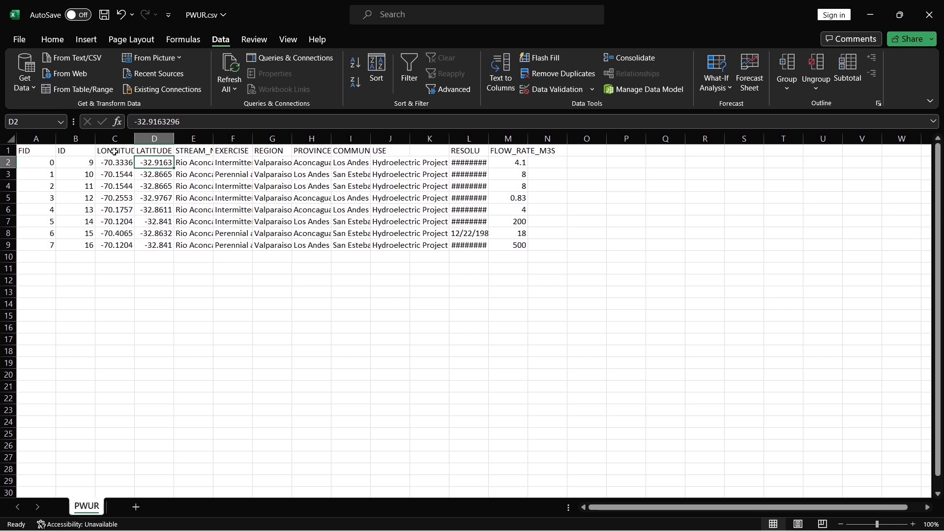
key(Right)
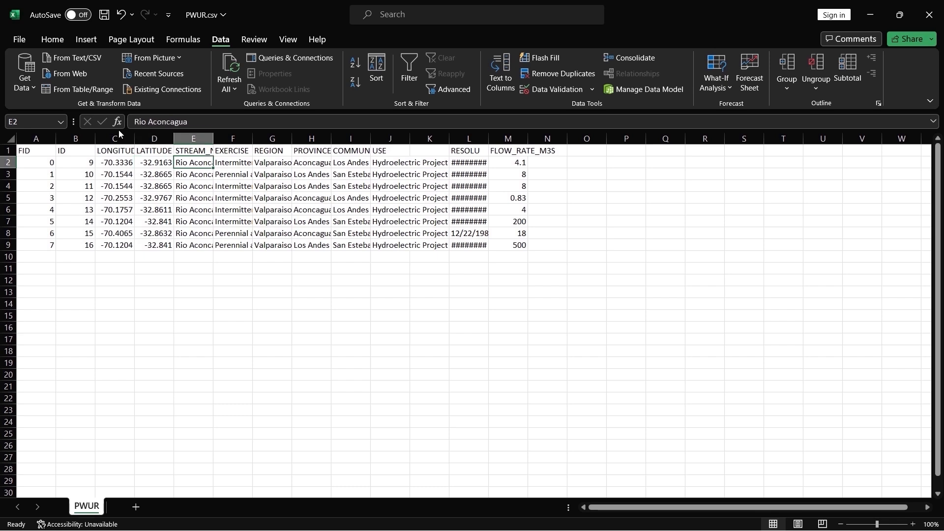
Step: Fit the RESOLU column's width to its dates and copy its header into cell N1
double_click(488, 133)
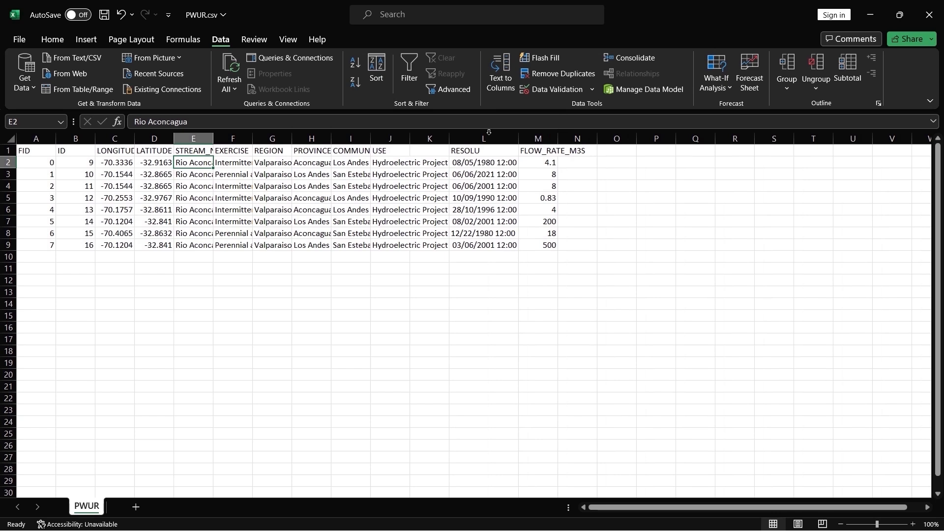
click(487, 151)
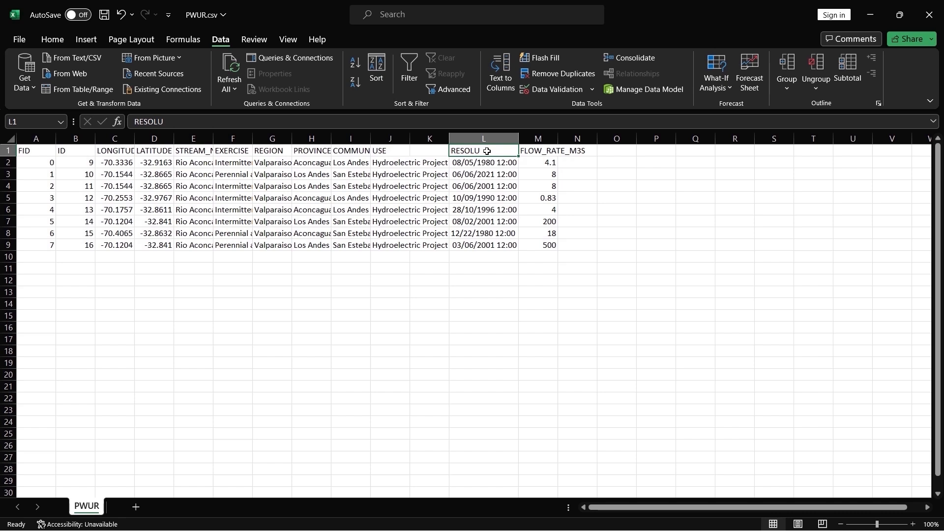
key(ctrl+c)
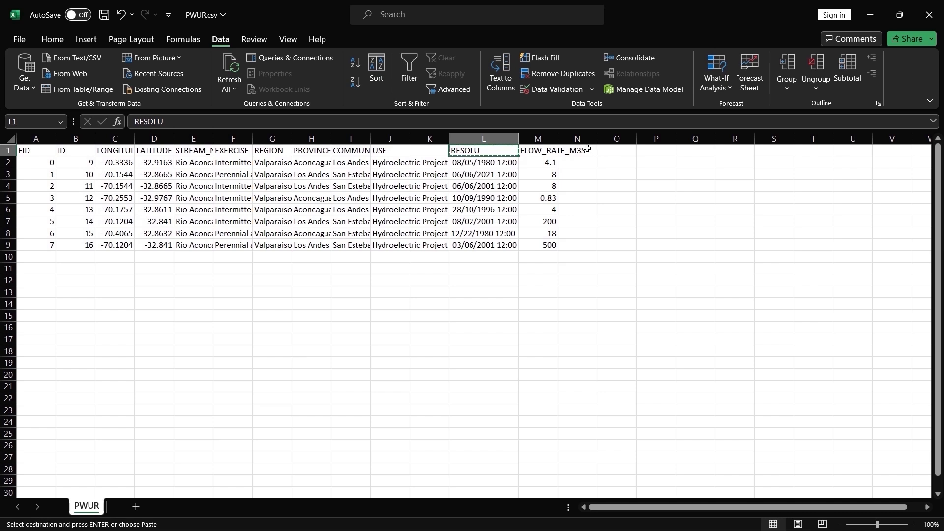
click(585, 149)
key(ctrl+v)
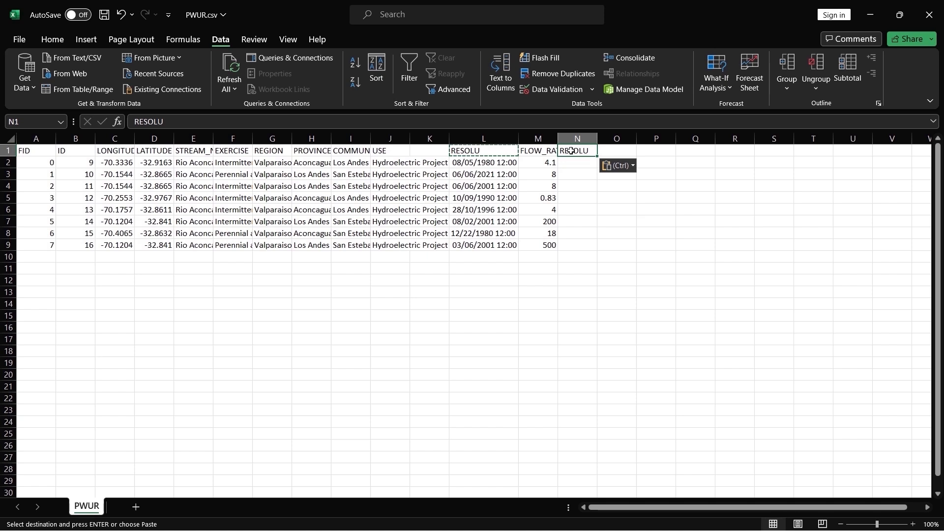
Step: Format column N as Text and paste the RESOLU dates as text into N2:N9
click(577, 139)
right_click(581, 140)
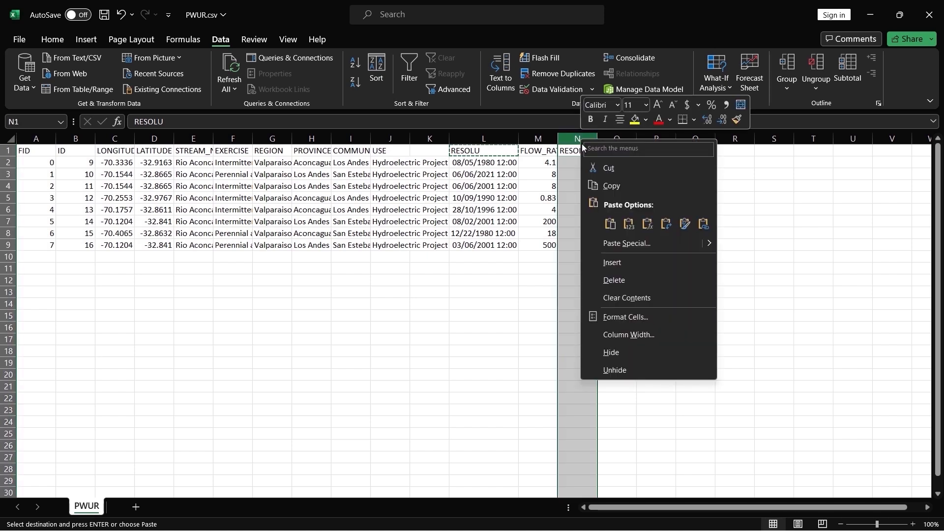
click(640, 318)
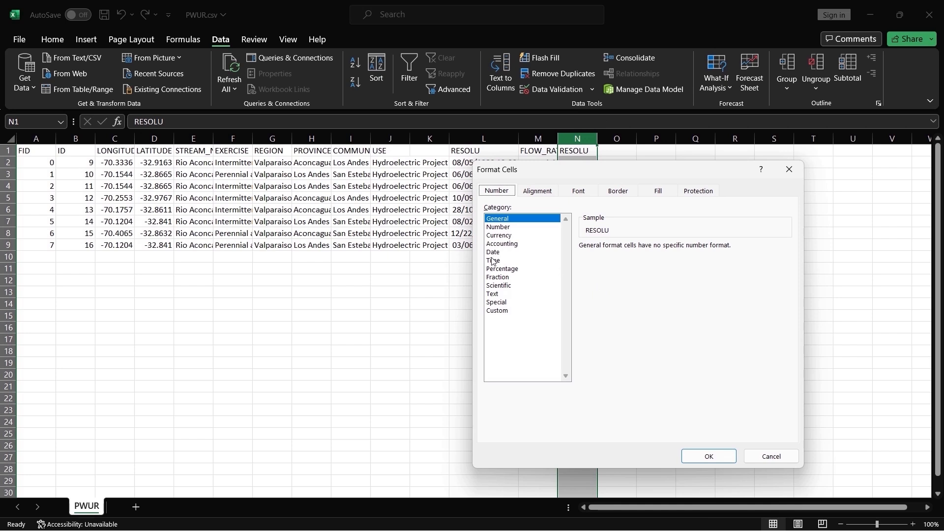
click(493, 294)
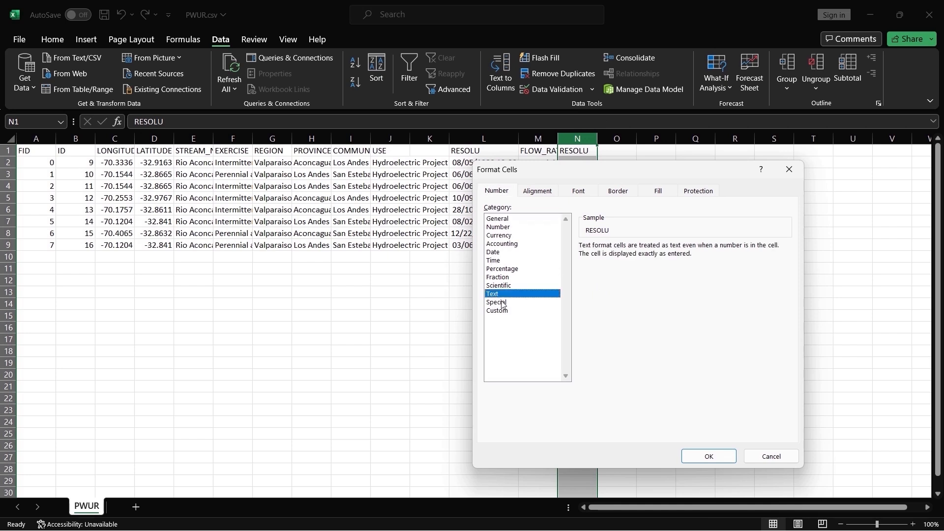
click(697, 456)
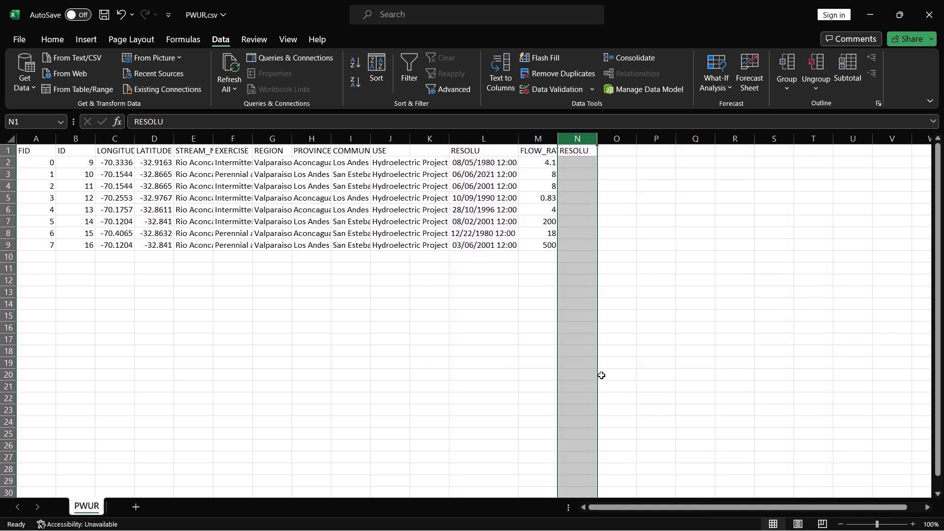
click(583, 162)
key(ctrl+v)
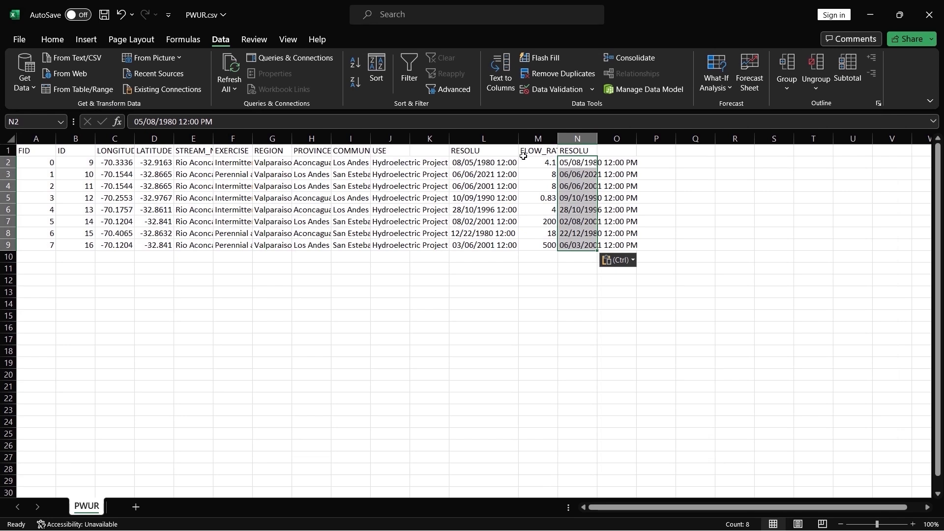
Step: Delete the original RESOLU date column and the empty column after USE, and save PWUR.csv
click(487, 138)
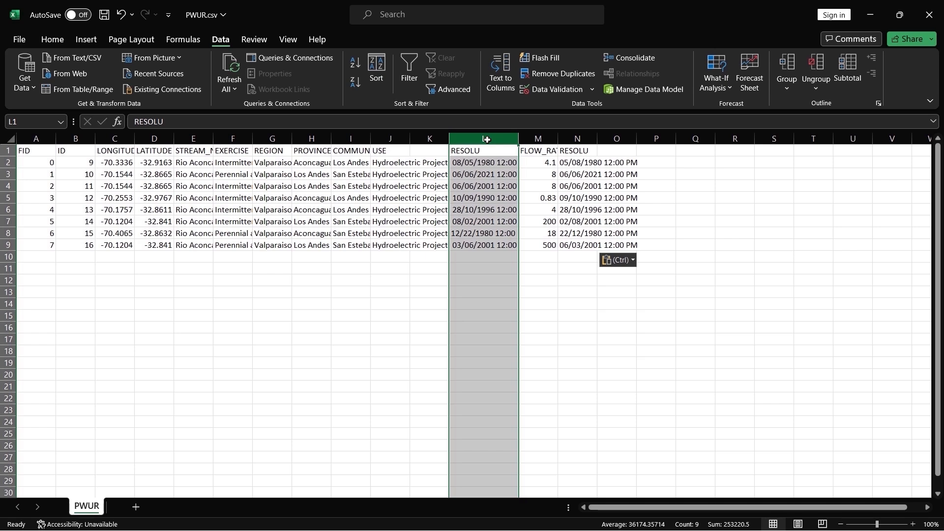
key(ctrl+minus)
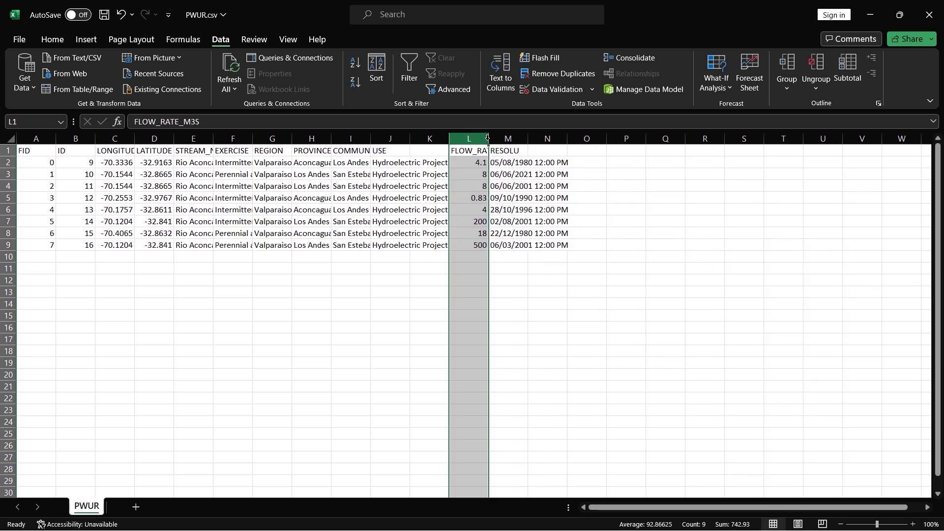
click(429, 139)
key(ctrl+minus)
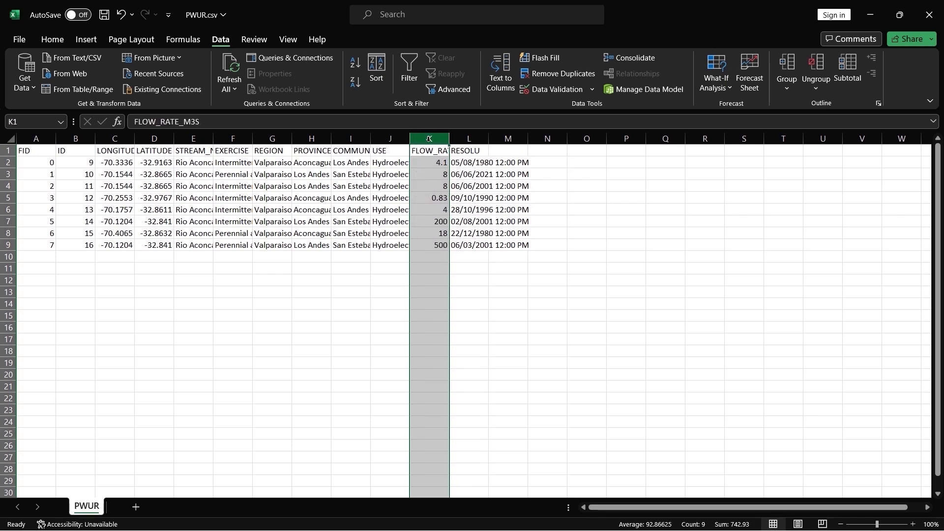
click(18, 44)
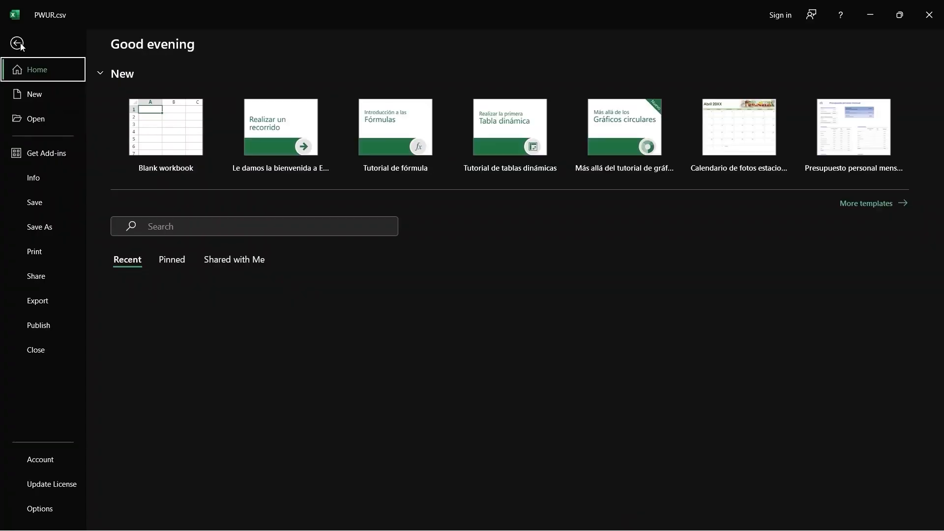
click(39, 210)
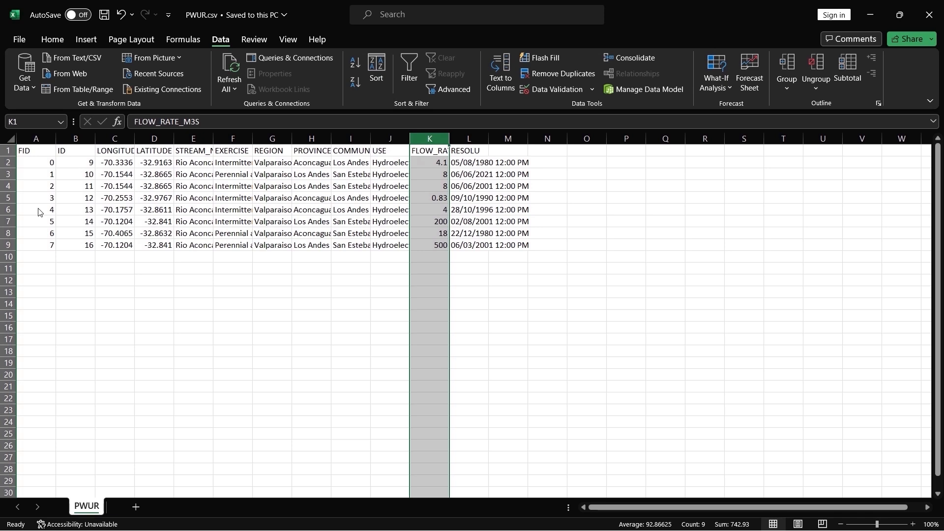
Step: Switch to the ArcGIS web map and import PWUR.csv as a layer from file, dismissing the style options without changes
click(117, 283)
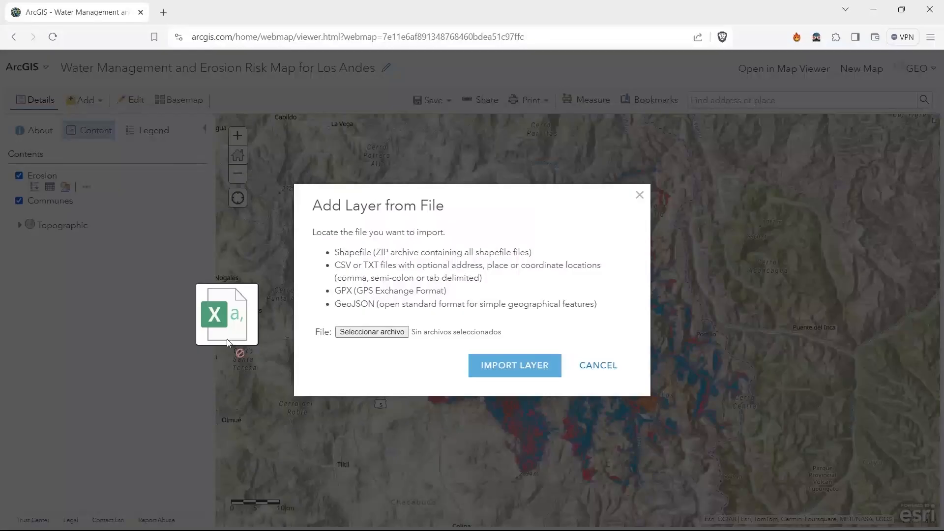
drag(226, 338, 375, 339)
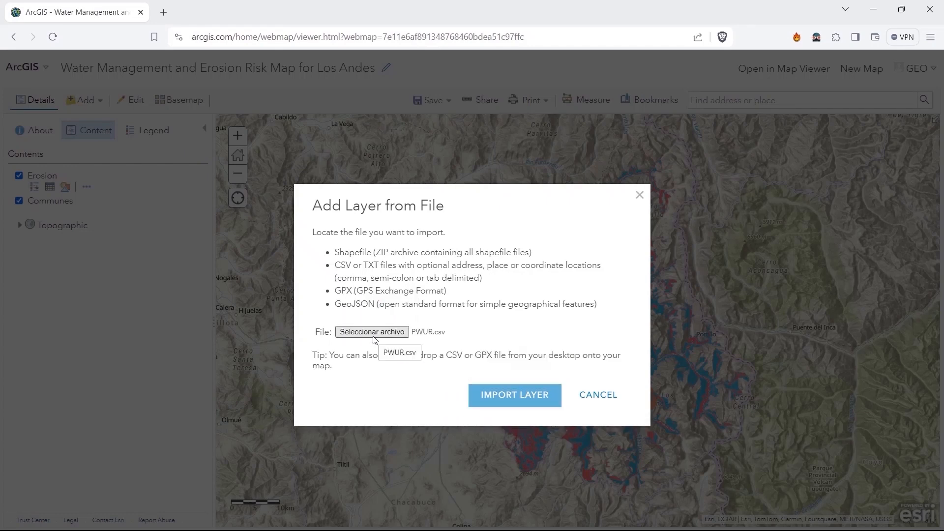
click(502, 407)
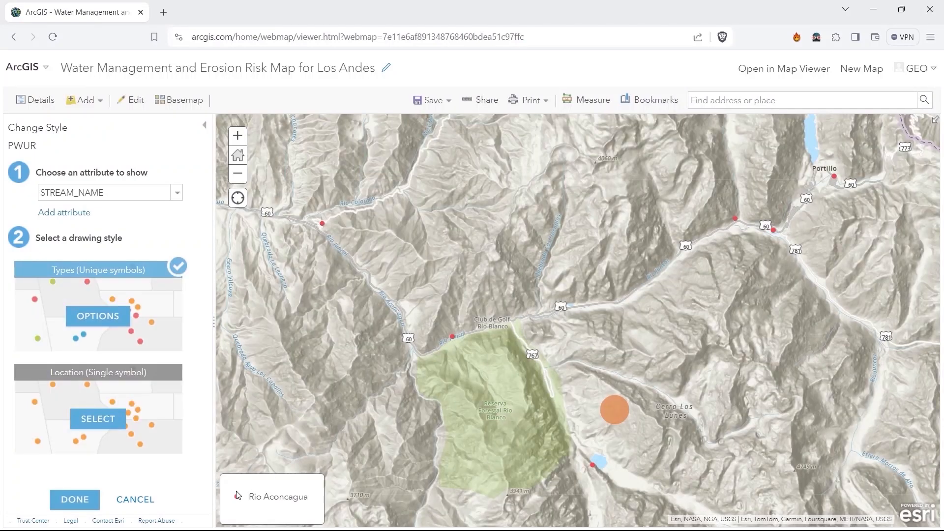
click(133, 500)
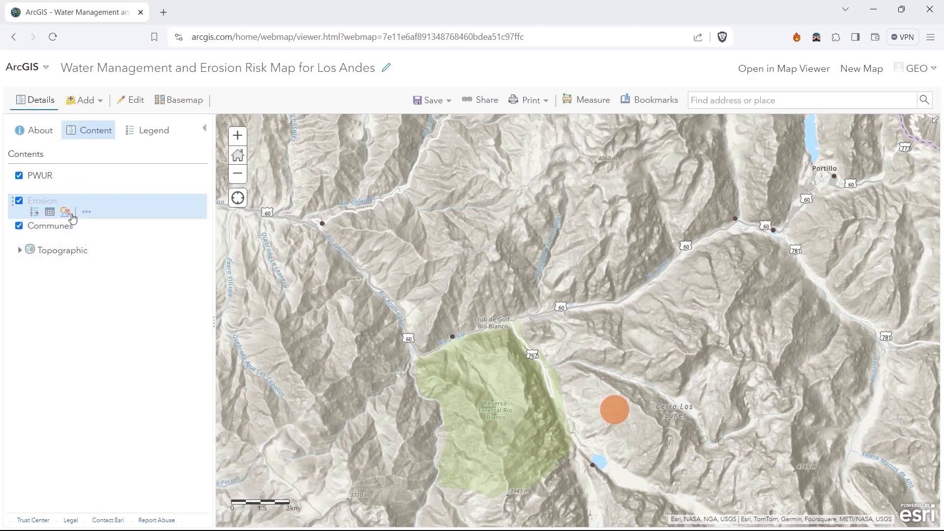
Step: Remove the PWUR layer from the web map, confirming the removal, and add the PWUR.csv file to the map again
click(102, 187)
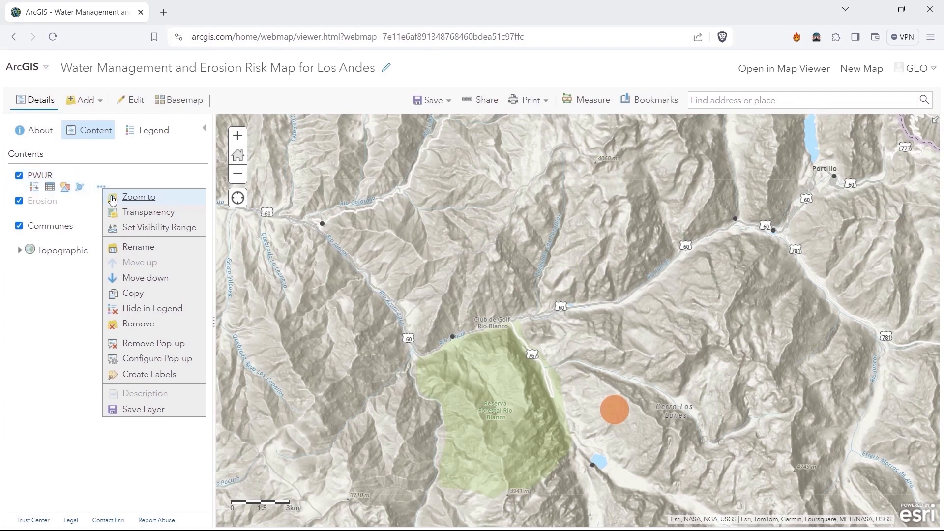
click(145, 332)
click(427, 331)
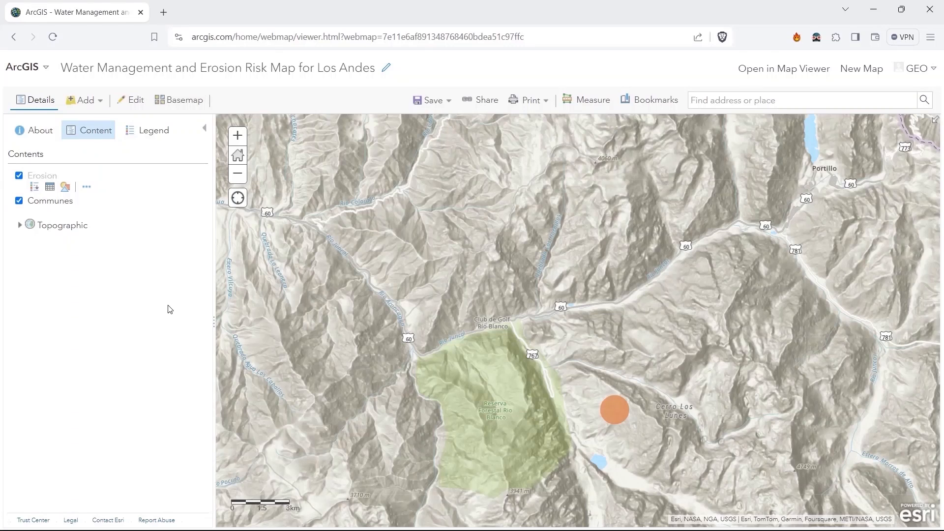
drag(167, 309, 463, 331)
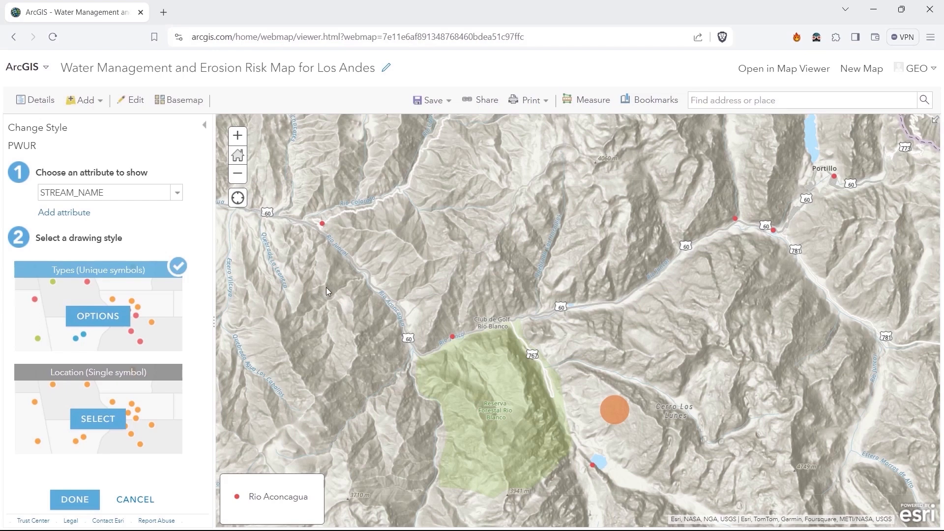
Step: Style the PWUR layer to show location only with the single-symbol drawing style, and save the web map
click(178, 194)
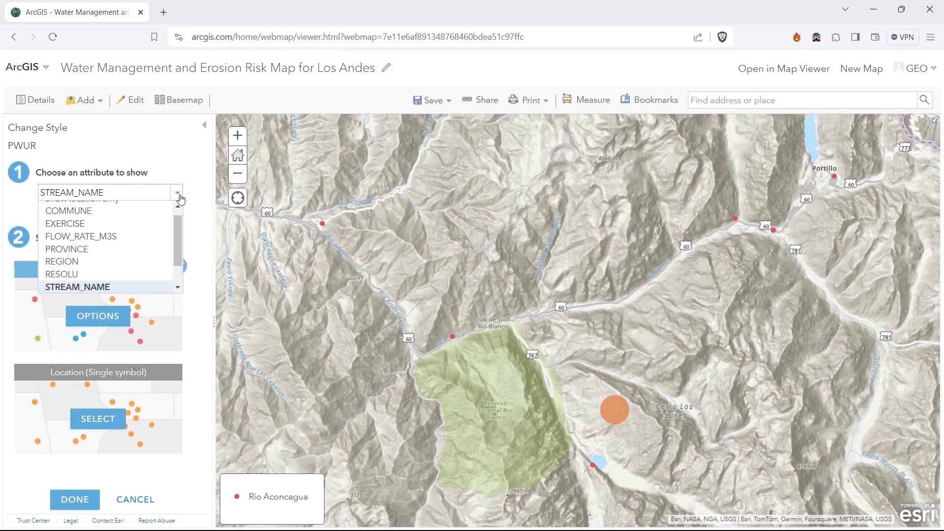
scroll(123, 212, up, 1)
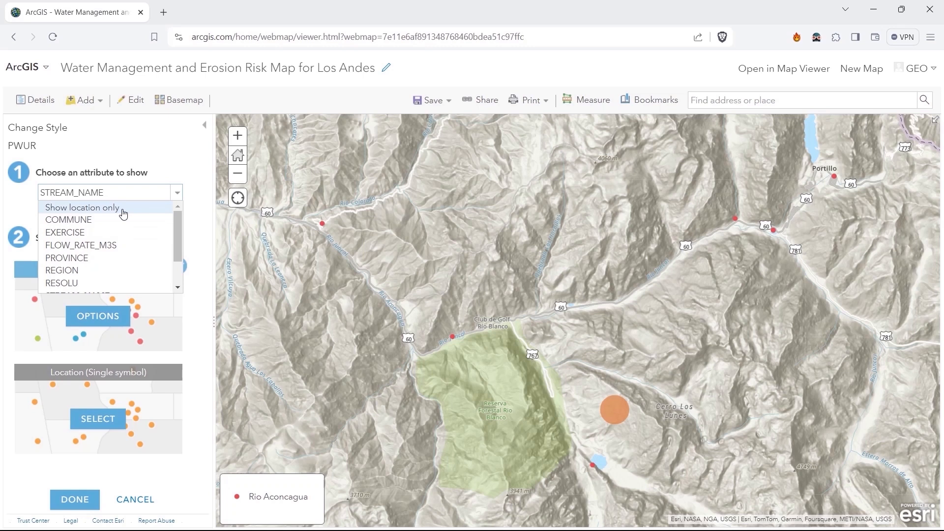
click(123, 214)
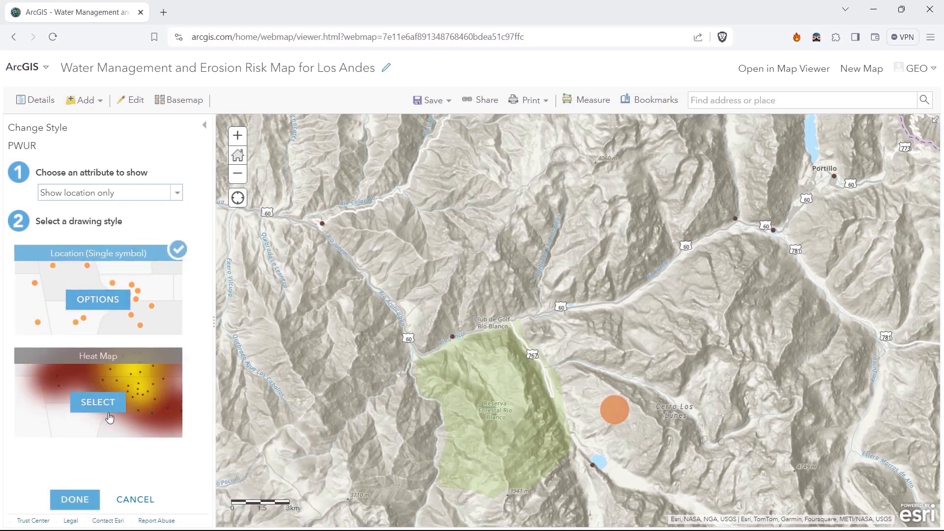
click(84, 501)
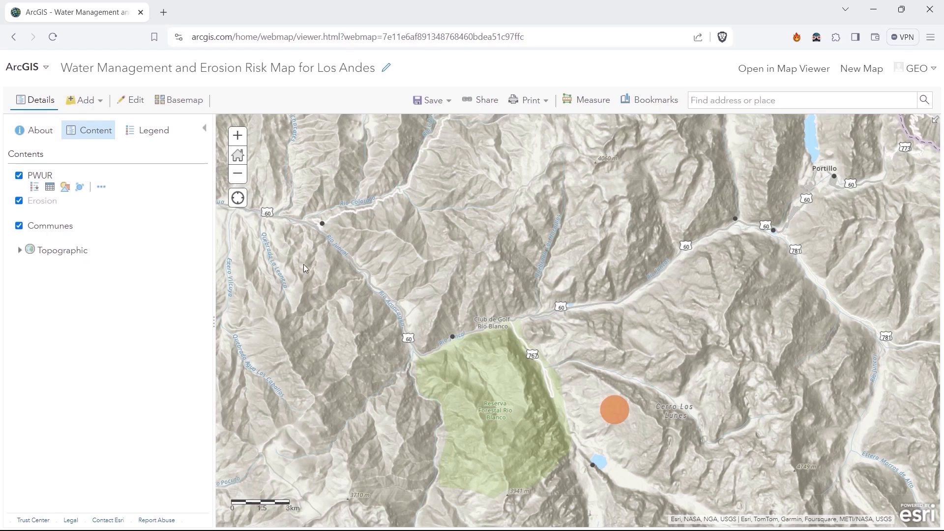
click(431, 100)
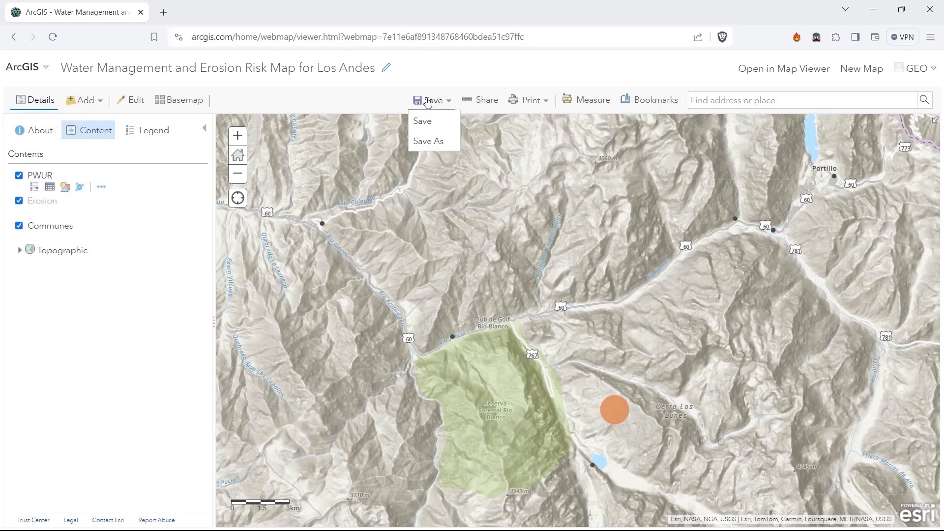
click(425, 124)
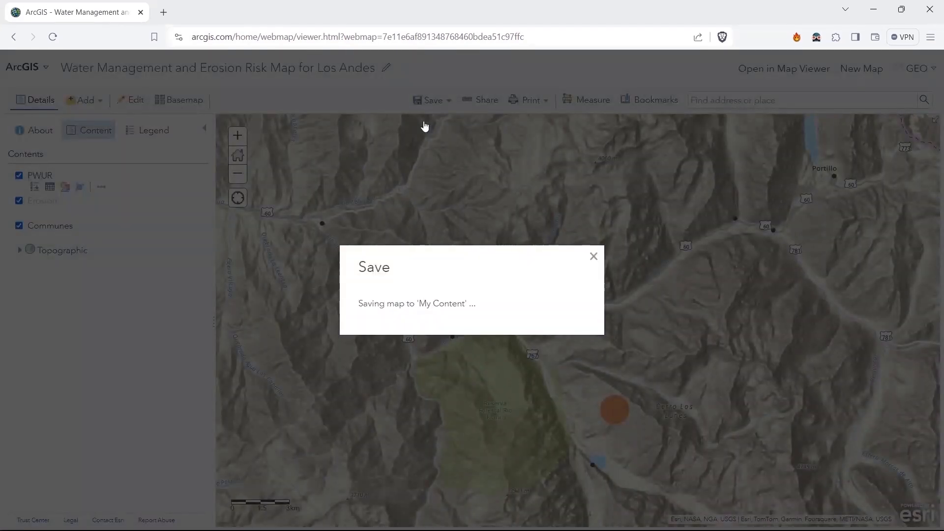